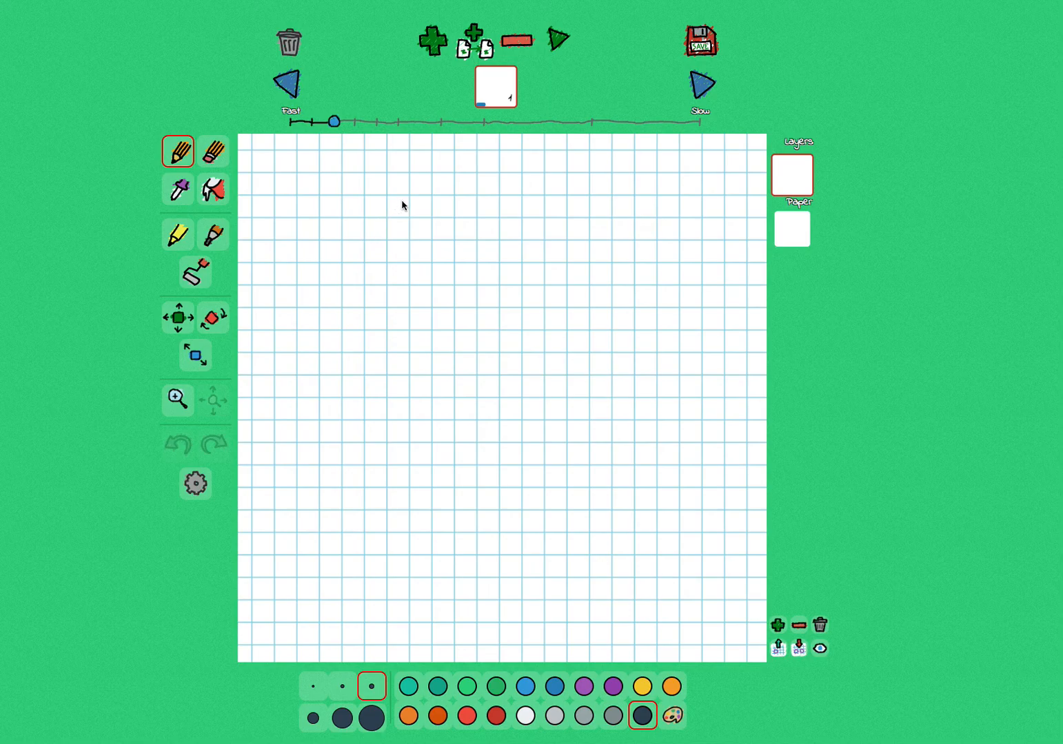
On the Paper layer, draw a ground line across the lower canvas and a bouncing path with successively lower arcs
left_click(790, 238)
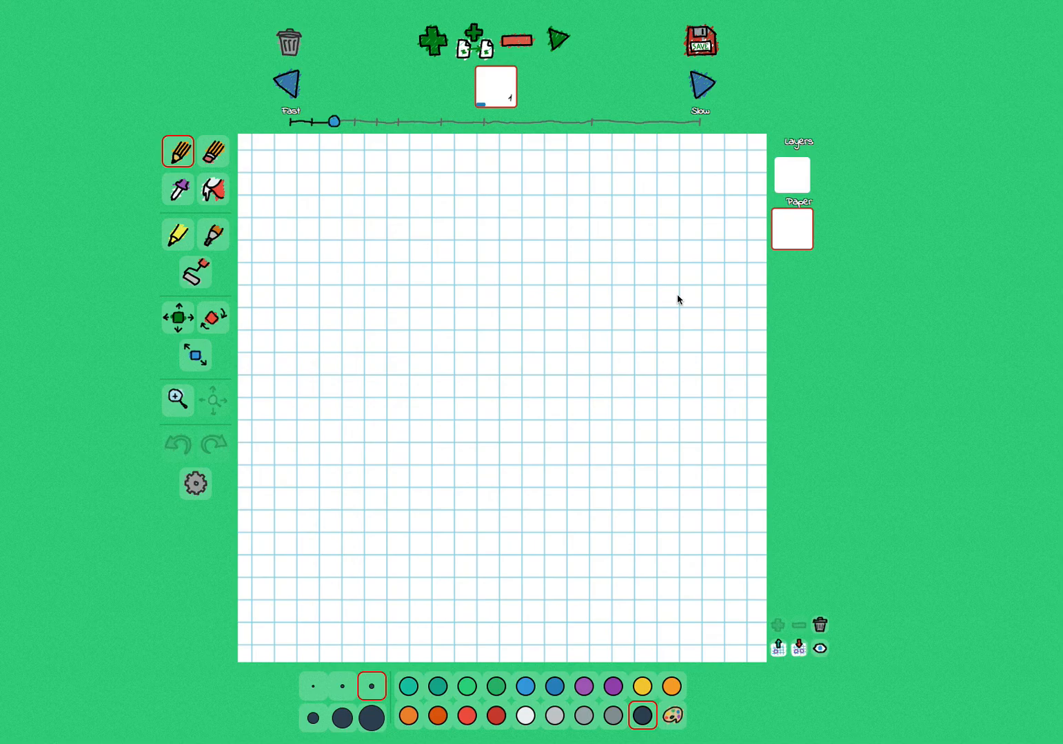
left_click_drag(238, 599, 772, 601)
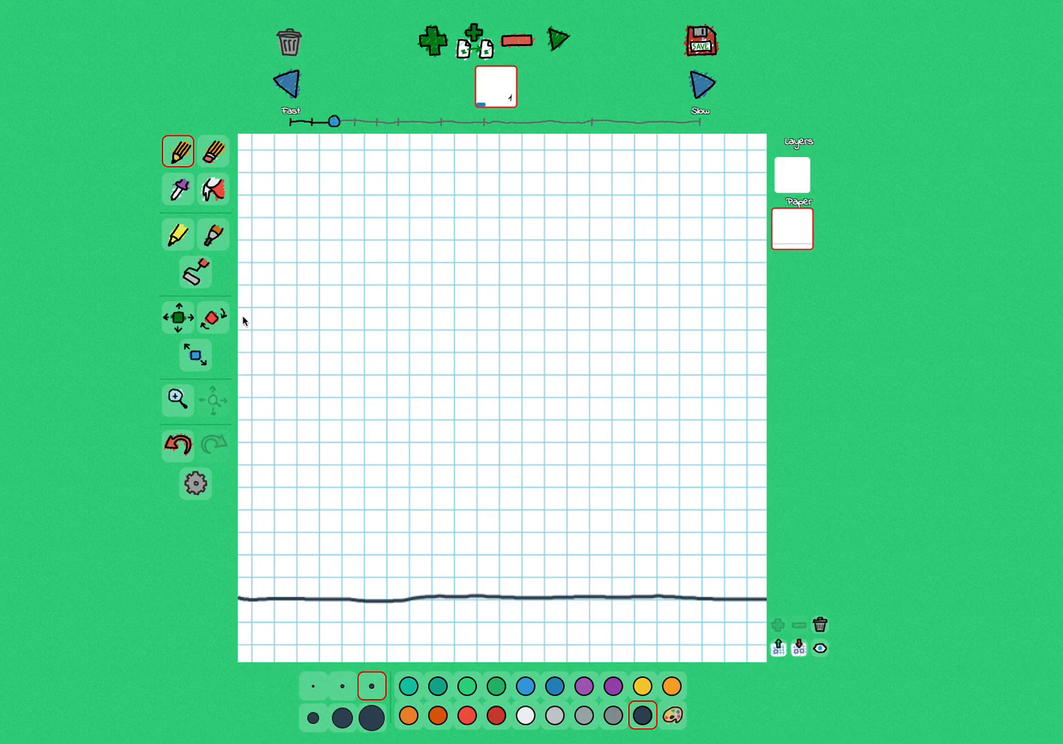
mouse_move(239, 308)
left_mouse_down()
mouse_move(312, 360)
mouse_move(342, 409)
mouse_move(408, 593)
mouse_move(491, 439)
mouse_move(523, 449)
mouse_move(562, 499)
mouse_move(596, 596)
mouse_move(616, 526)
mouse_move(652, 486)
mouse_move(708, 495)
mouse_move(761, 600)
mouse_move(772, 579)
mouse_move(784, 581)
left_mouse_up()
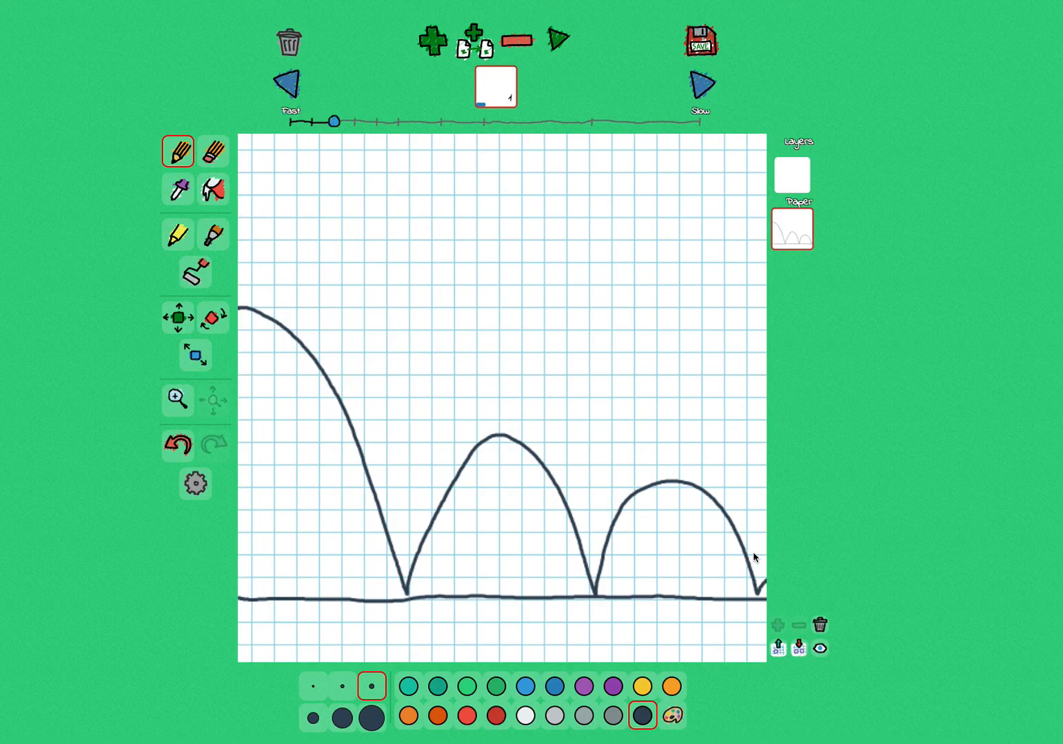
On the drawing layer, draw a small round ball at the path's start, and repeat it slightly further along in new frames 2 and 3
left_click(794, 180)
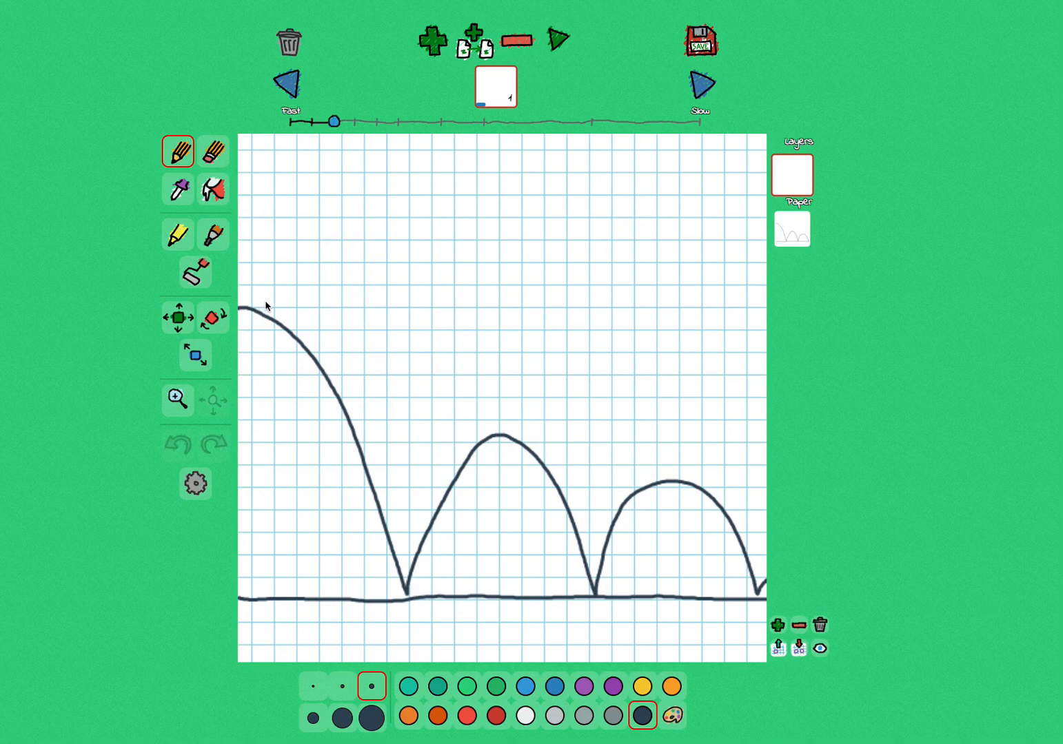
mouse_move(271, 302)
left_mouse_down()
mouse_move(247, 303)
mouse_move(247, 320)
mouse_move(277, 331)
mouse_move(266, 293)
mouse_move(247, 305)
left_mouse_up()
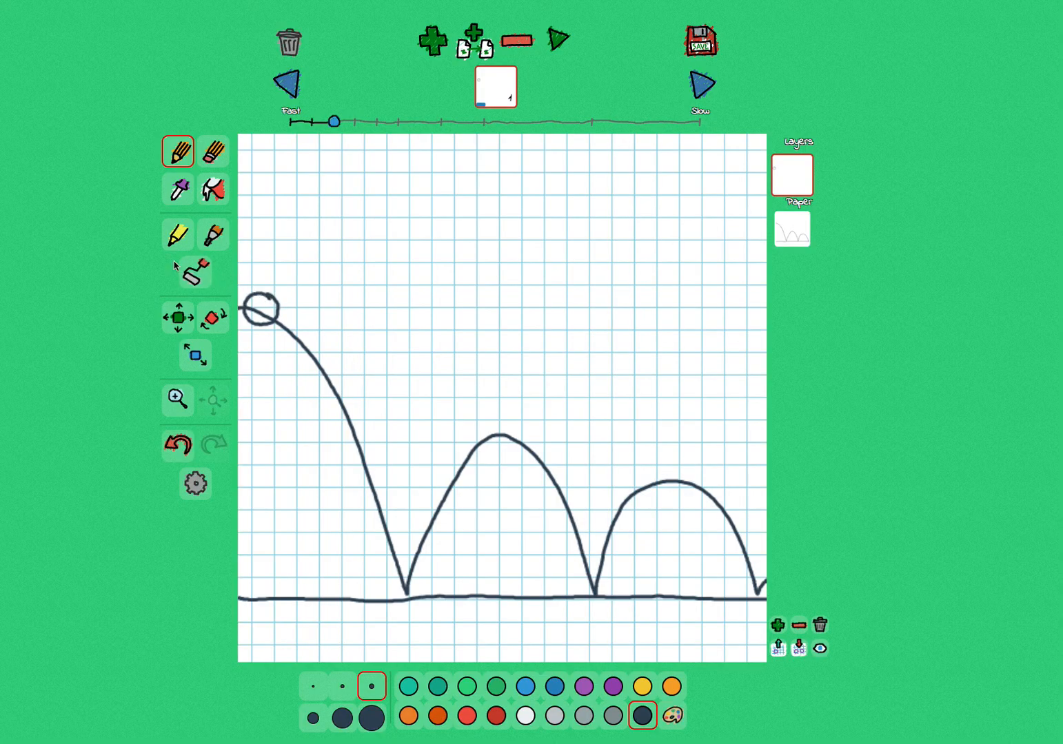
left_click(433, 41)
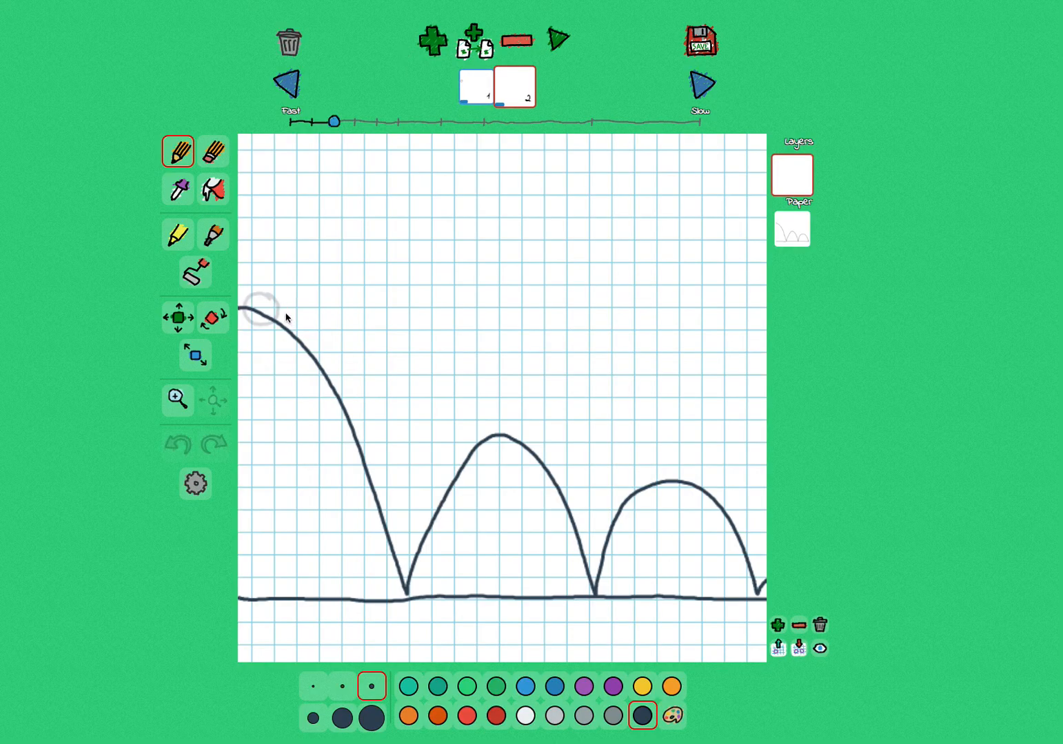
mouse_move(292, 319)
left_mouse_down()
mouse_move(285, 309)
mouse_move(266, 326)
mouse_move(284, 338)
mouse_move(299, 323)
left_mouse_up()
left_click(433, 42)
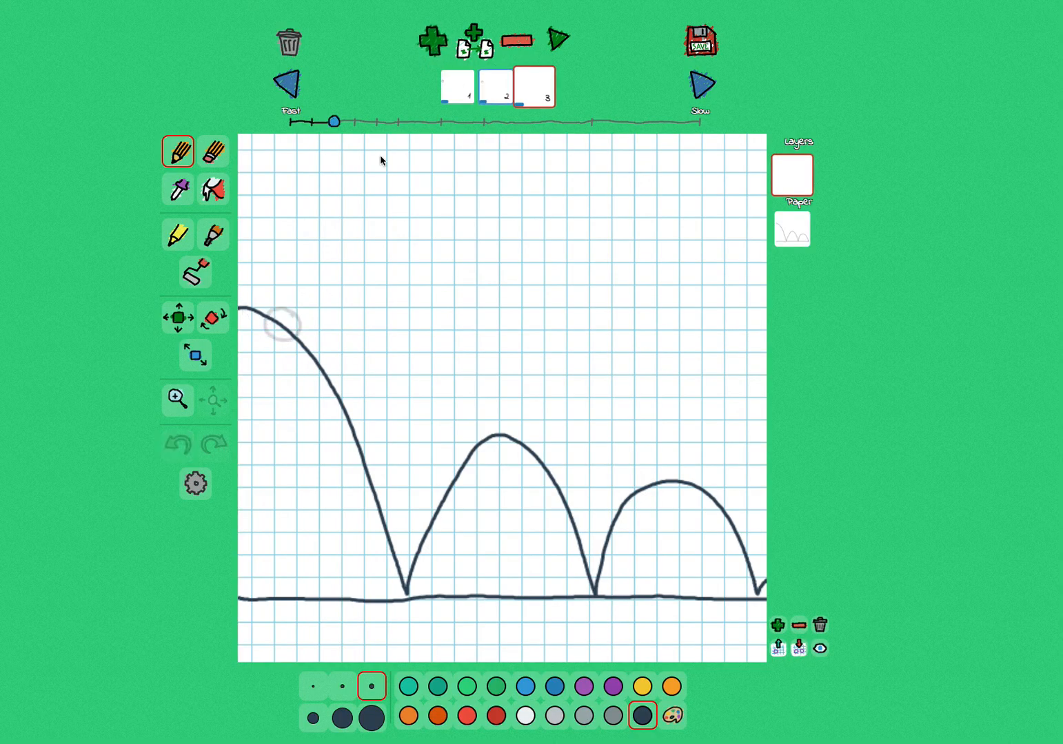
mouse_move(325, 342)
left_mouse_down()
mouse_move(300, 364)
mouse_move(312, 373)
mouse_move(327, 365)
mouse_move(323, 338)
left_mouse_up()
Add frames 4 to 6 and draw the ball in each, descending the first curve with wider spacing until just above the ground
left_click(433, 41)
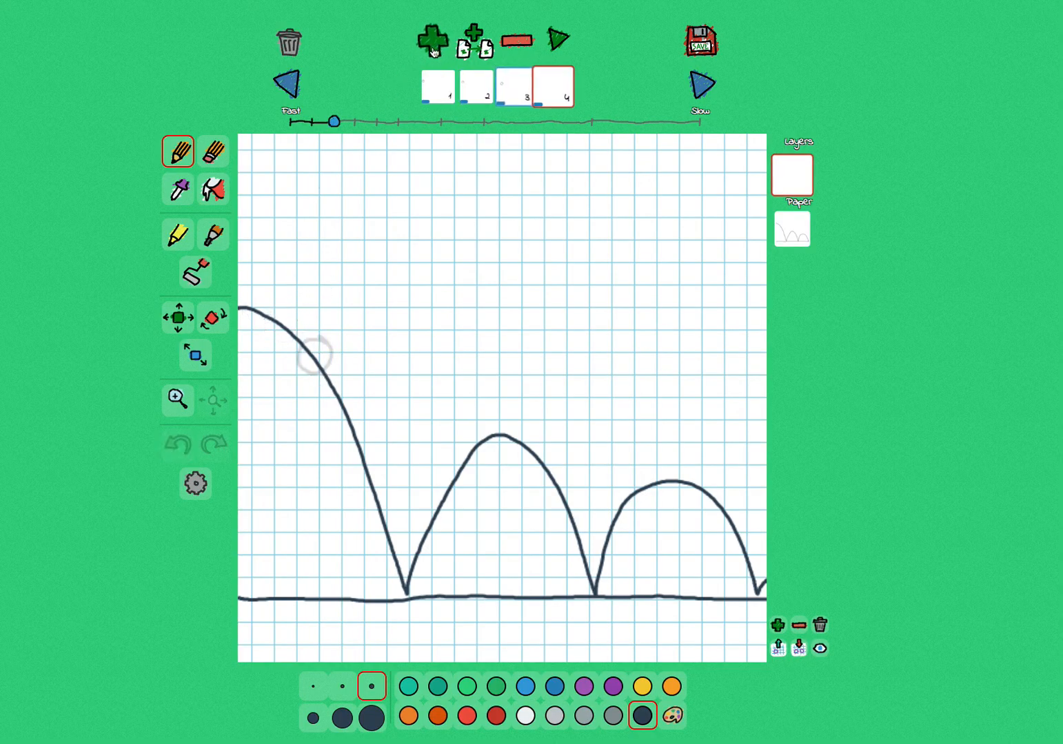
mouse_move(354, 404)
left_mouse_down()
mouse_move(343, 393)
mouse_move(335, 424)
mouse_move(355, 405)
left_mouse_up()
left_click(432, 42)
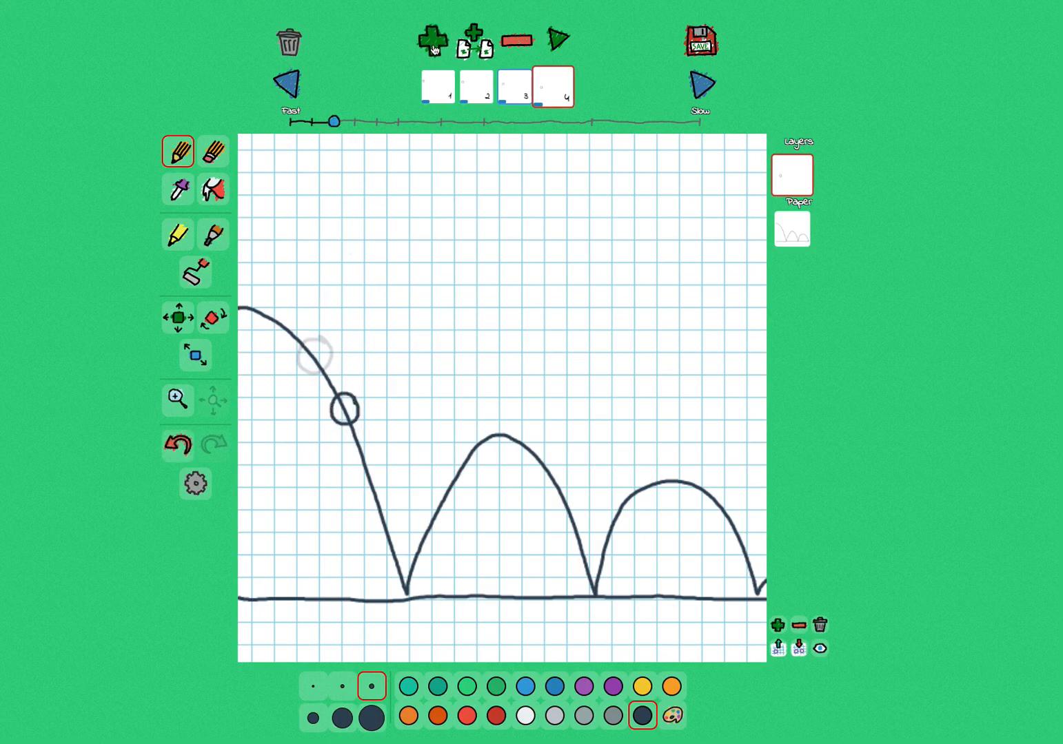
mouse_move(381, 462)
left_mouse_down()
mouse_move(360, 472)
mouse_move(357, 489)
mouse_move(379, 493)
mouse_move(383, 466)
left_mouse_up()
left_click(433, 45)
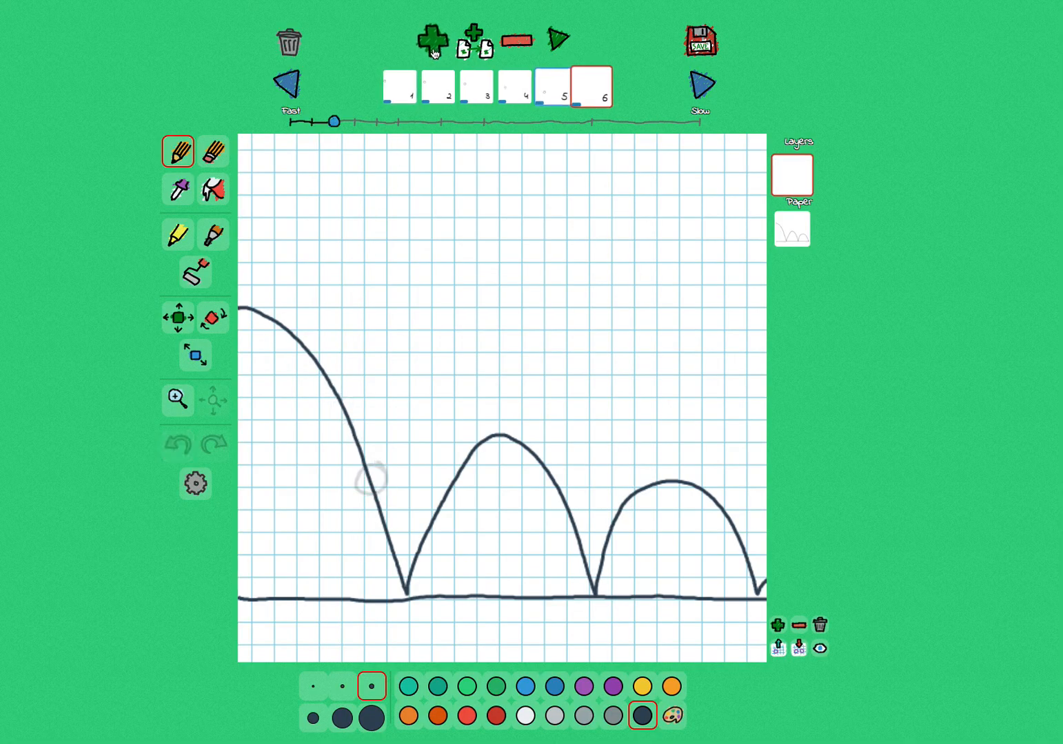
mouse_move(399, 532)
left_mouse_down()
mouse_move(374, 538)
mouse_move(380, 557)
mouse_move(401, 555)
mouse_move(394, 533)
left_mouse_up()
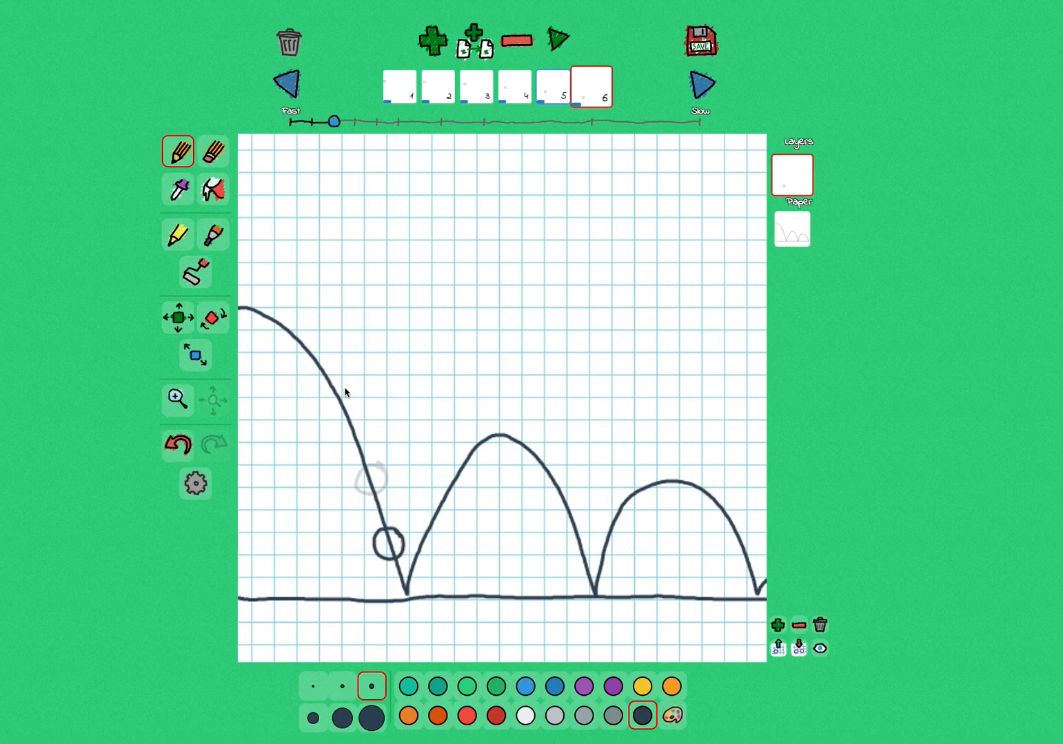
Add frame 7 with the ball squashed flat at the first landing and frame 8 with it stretched tall as it rebounds
left_click(433, 43)
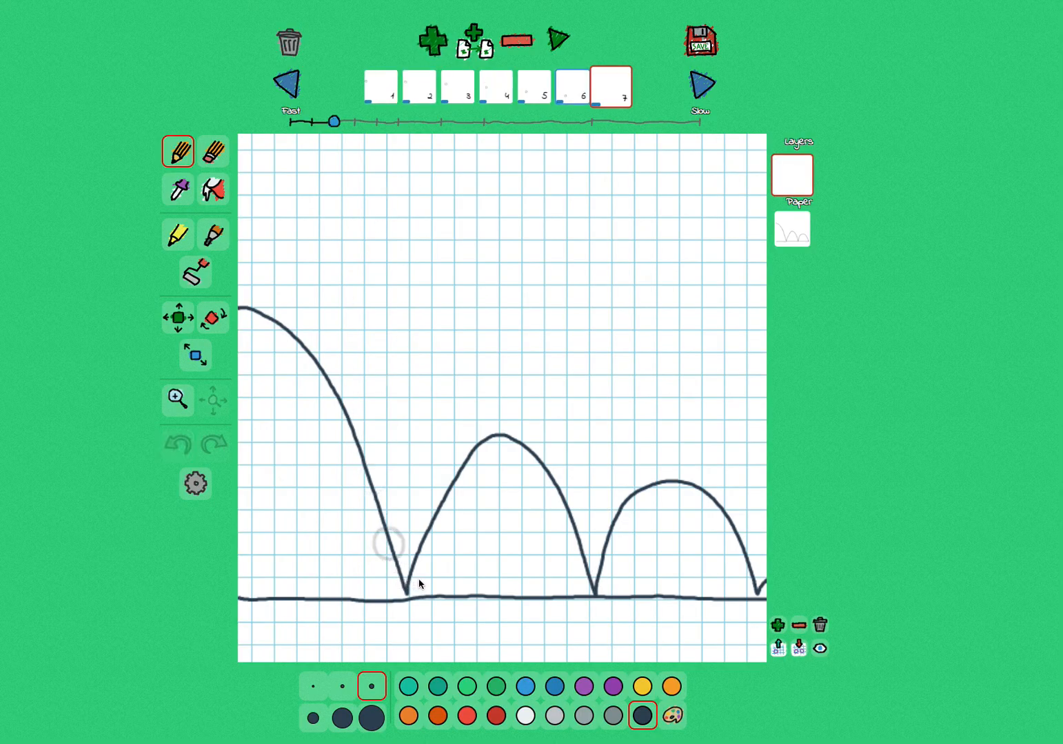
mouse_move(420, 579)
left_mouse_down()
mouse_move(389, 591)
mouse_move(428, 589)
mouse_move(408, 579)
left_mouse_up()
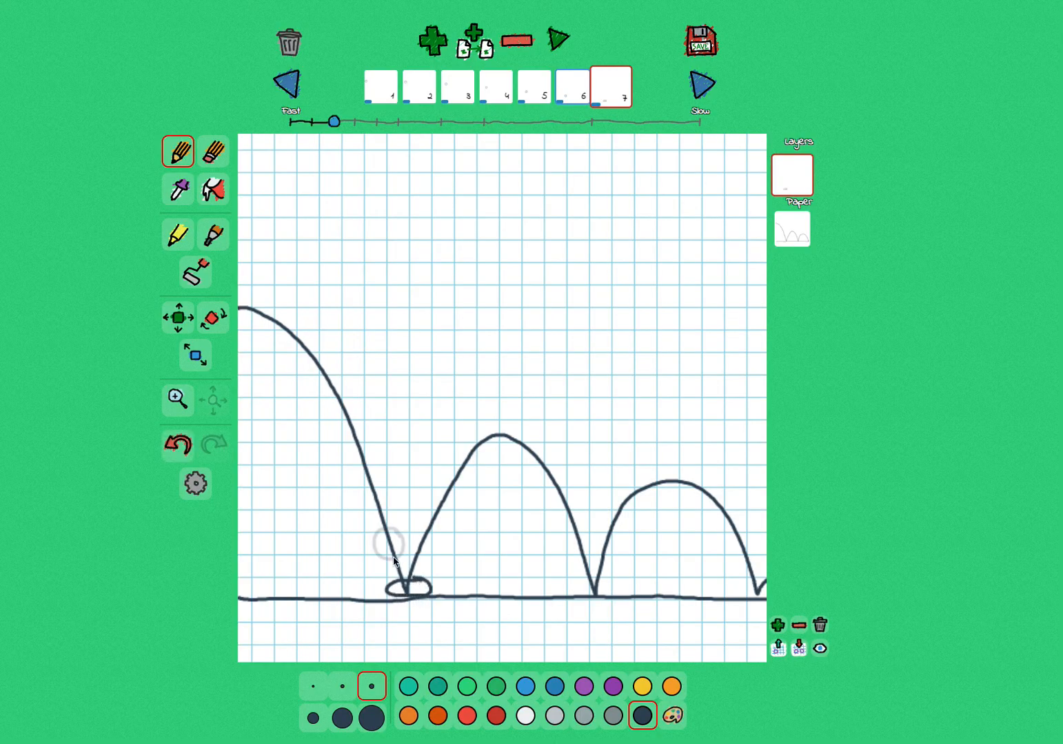
left_click(433, 44)
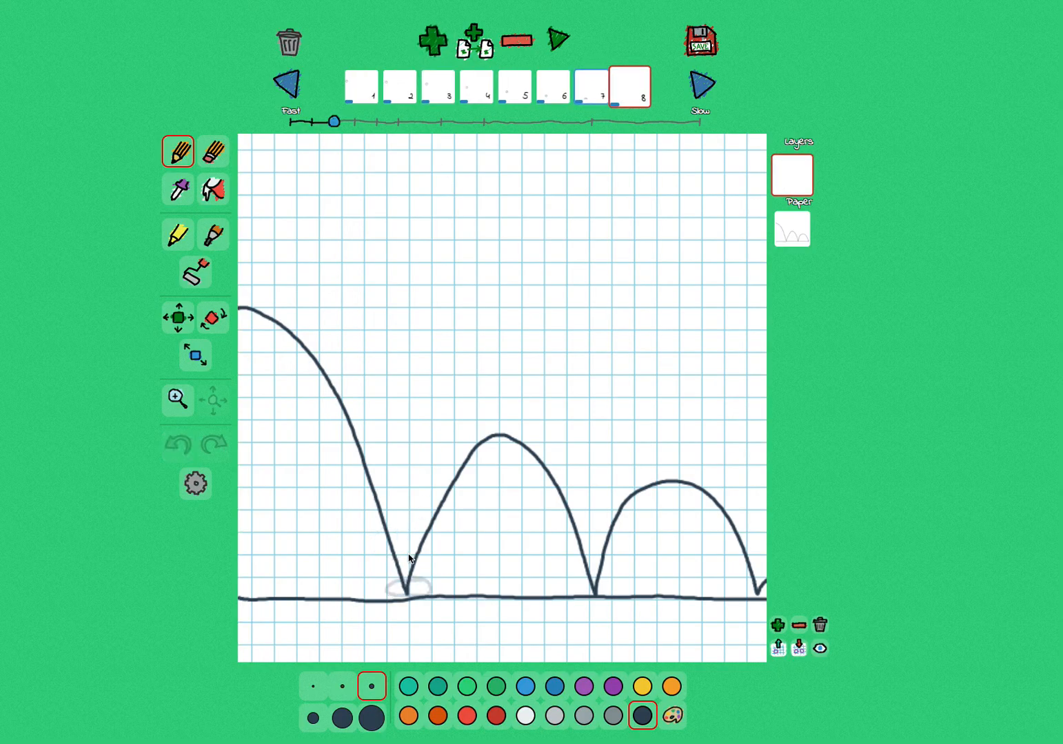
mouse_move(414, 542)
left_mouse_down()
mouse_move(408, 564)
mouse_move(420, 566)
mouse_move(434, 550)
mouse_move(419, 529)
mouse_move(412, 544)
left_mouse_up()
Add frames 9 to 14 and draw the ball in each, rising up the second arc and passing just over its peak
left_click(433, 41)
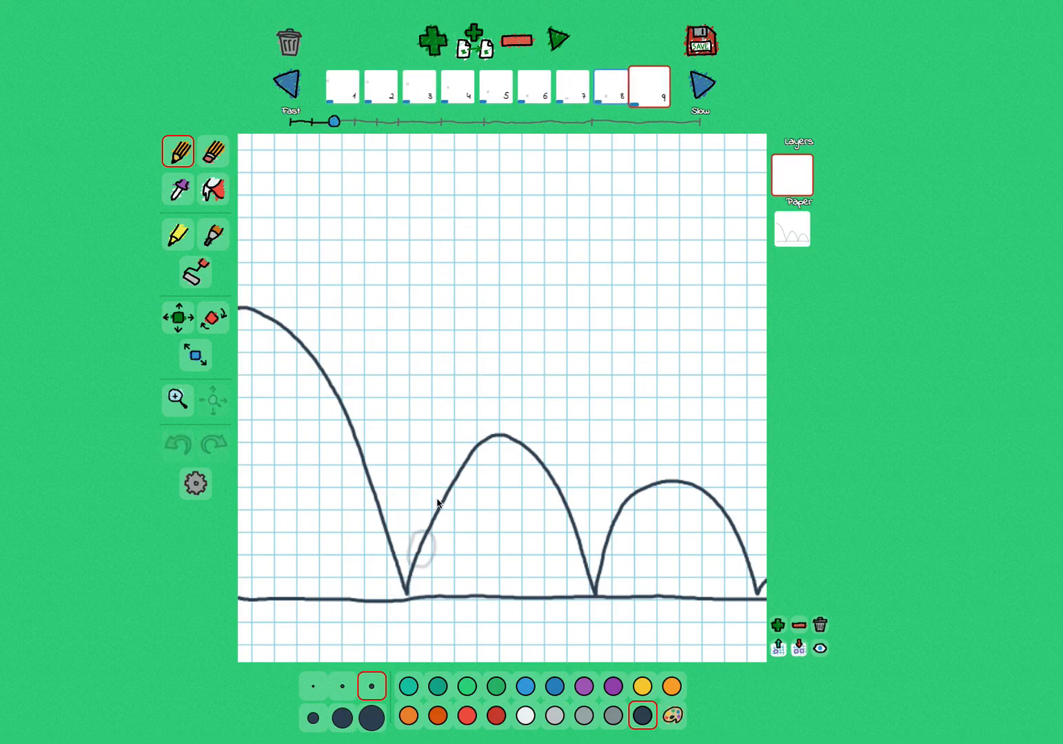
mouse_move(437, 496)
left_mouse_down()
mouse_move(449, 510)
mouse_move(455, 493)
mouse_move(437, 490)
mouse_move(456, 465)
mouse_move(457, 489)
mouse_move(471, 483)
mouse_move(474, 466)
mouse_move(461, 459)
mouse_move(482, 433)
mouse_move(472, 454)
mouse_move(484, 459)
mouse_move(496, 448)
mouse_move(487, 433)
mouse_move(507, 452)
mouse_move(512, 434)
mouse_move(509, 452)
mouse_move(533, 454)
mouse_move(524, 436)
mouse_move(533, 481)
mouse_move(549, 465)
left_mouse_up()
left_click(441, 43)
left_click(434, 41)
left_click(433, 41)
left_click(437, 50)
left_click(433, 42)
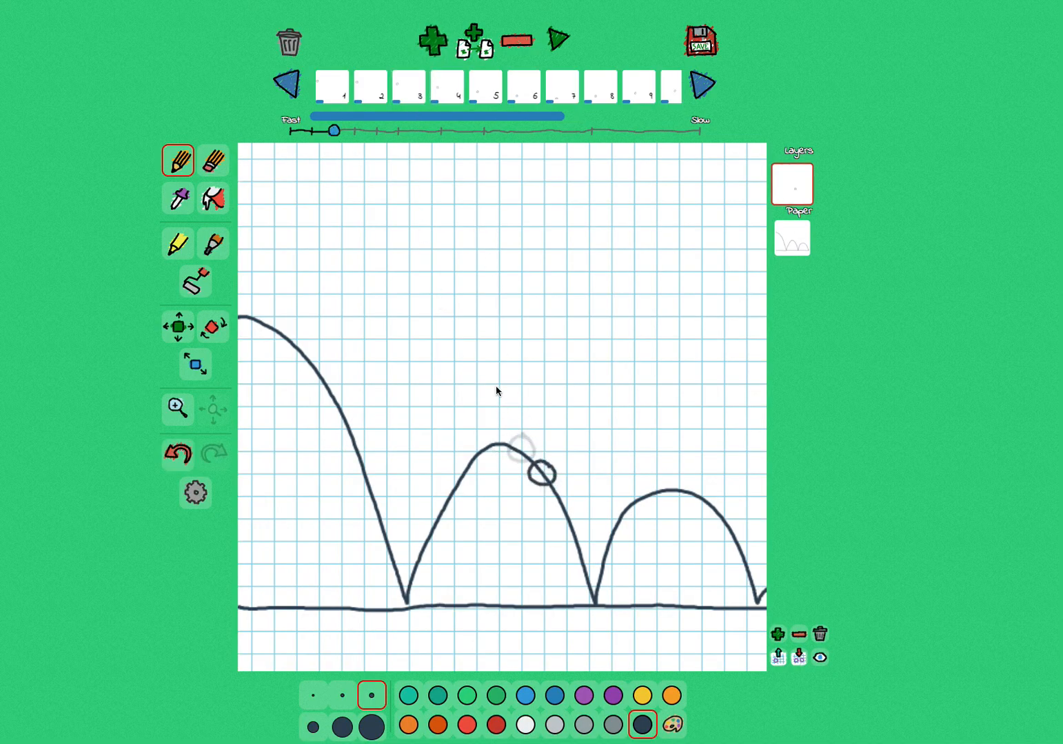
Add frames 15 and 16 and draw the ball falling down the far side of the second arc
left_click(433, 42)
mouse_move(571, 512)
left_mouse_down()
mouse_move(556, 536)
mouse_move(569, 502)
left_mouse_up()
left_click(433, 42)
mouse_move(590, 557)
left_mouse_down()
mouse_move(582, 579)
mouse_move(586, 552)
left_mouse_up()
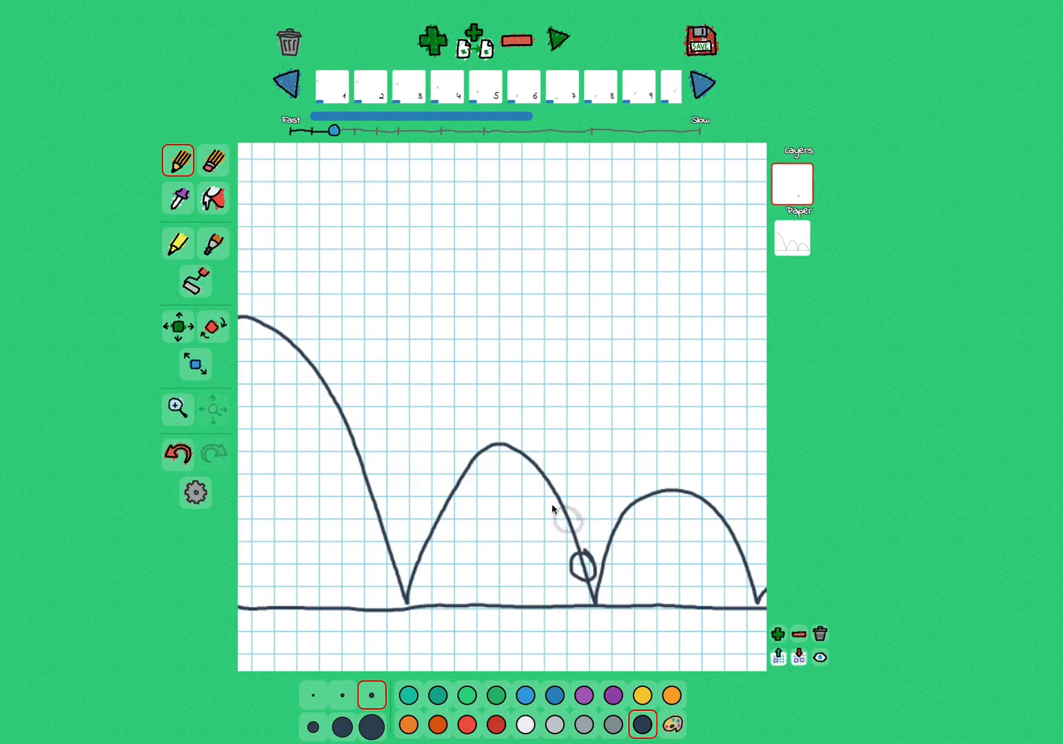
Add frame 17 and draw a squashed ball at the second landing, erasing the rough version and redrawing it with a thinner pencil
left_click(433, 42)
mouse_move(608, 585)
left_mouse_down()
mouse_move(579, 595)
mouse_move(606, 604)
mouse_move(613, 593)
mouse_move(599, 576)
left_mouse_up()
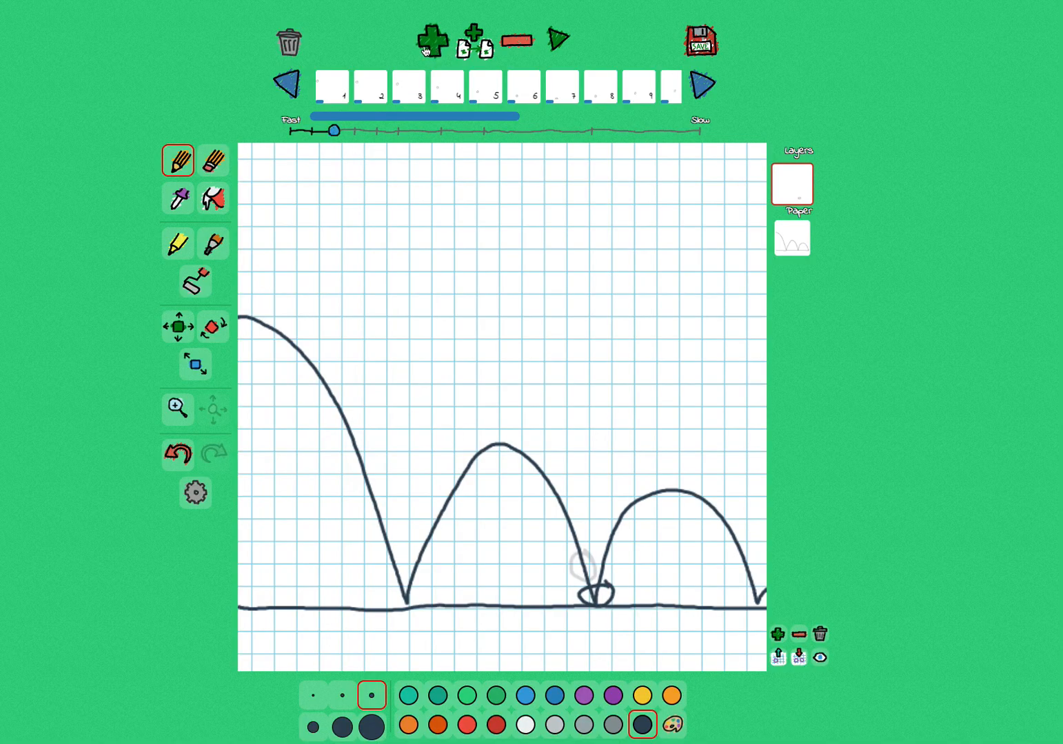
left_click(339, 730)
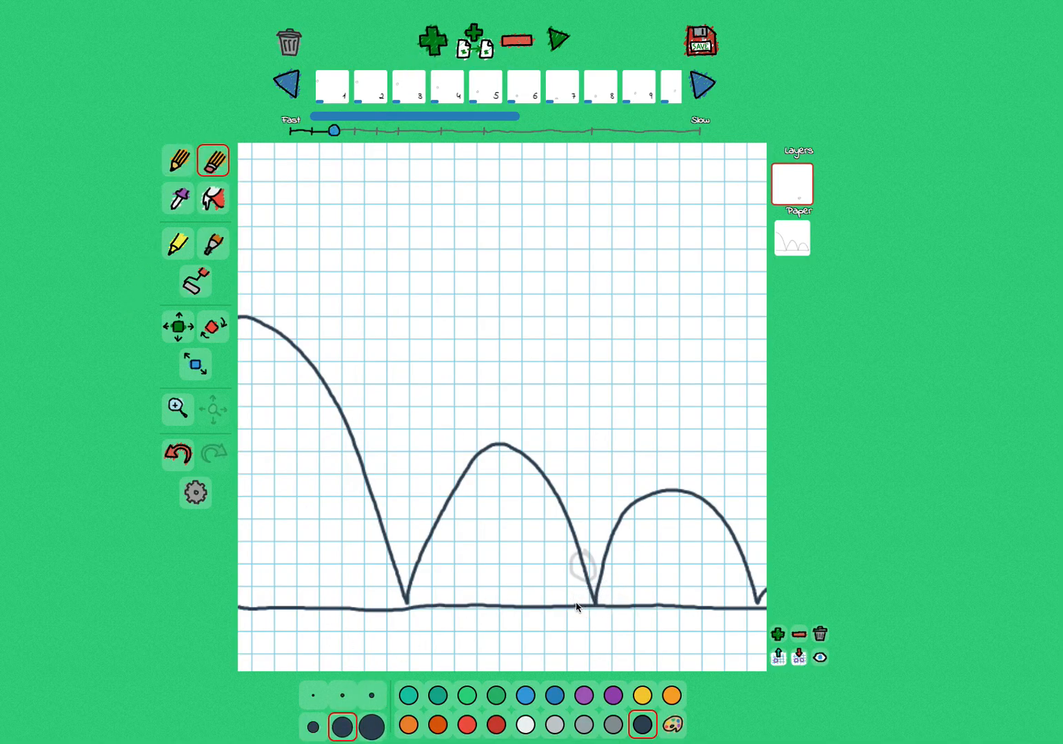
left_click(178, 161)
left_click(344, 696)
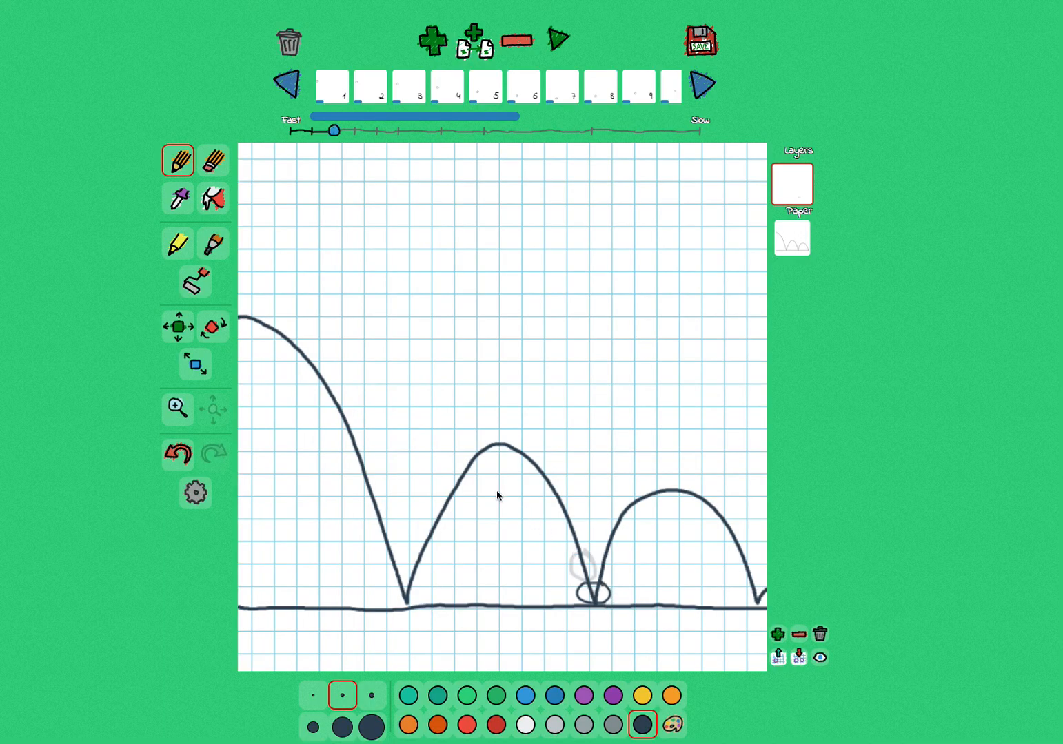
Add frames 18 to 22 and draw the ball stretched off the ground, climbing the third arc and rounding its peak
left_click(429, 45)
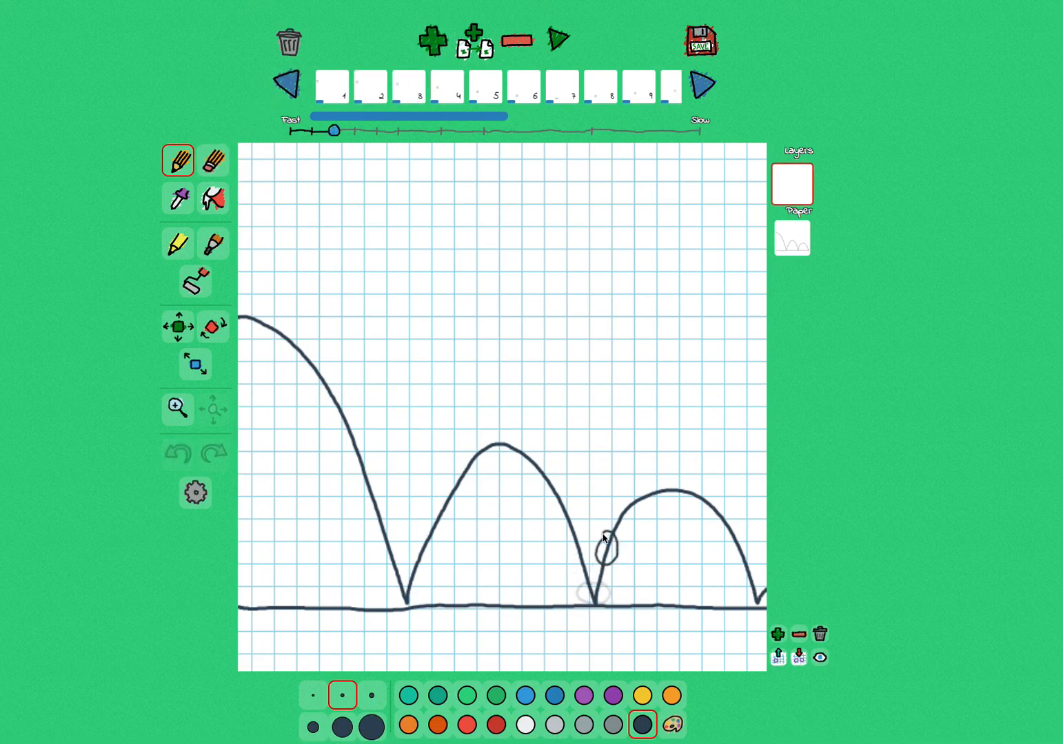
left_click(432, 42)
left_click(432, 42)
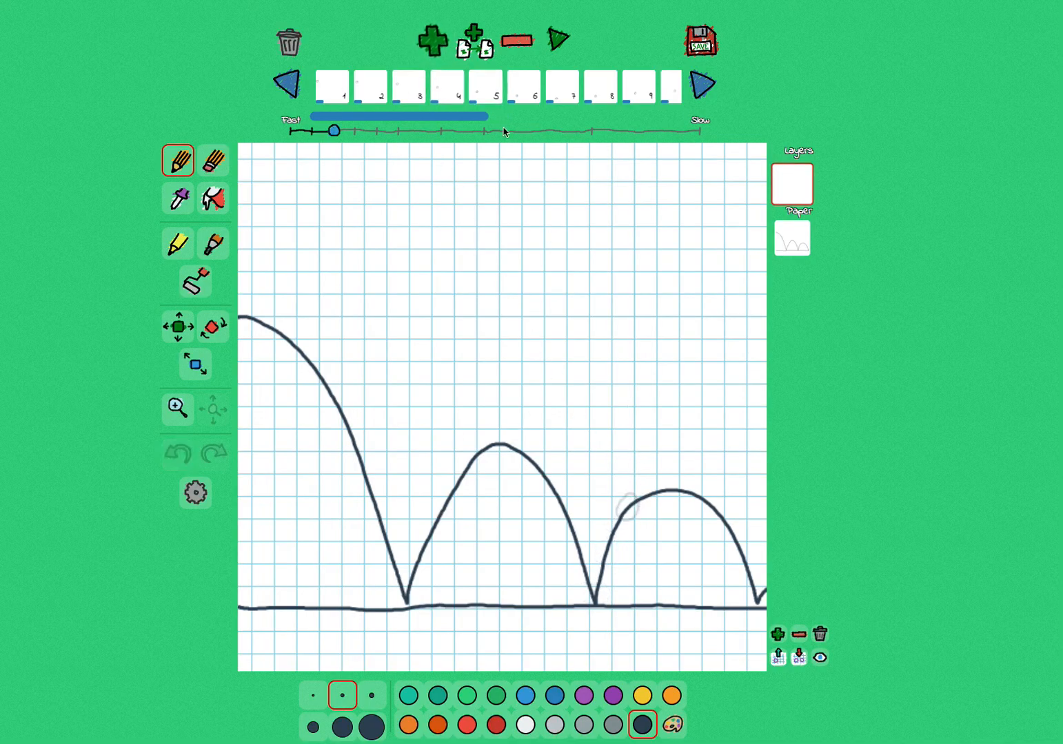
left_click_drag(657, 496, 650, 480)
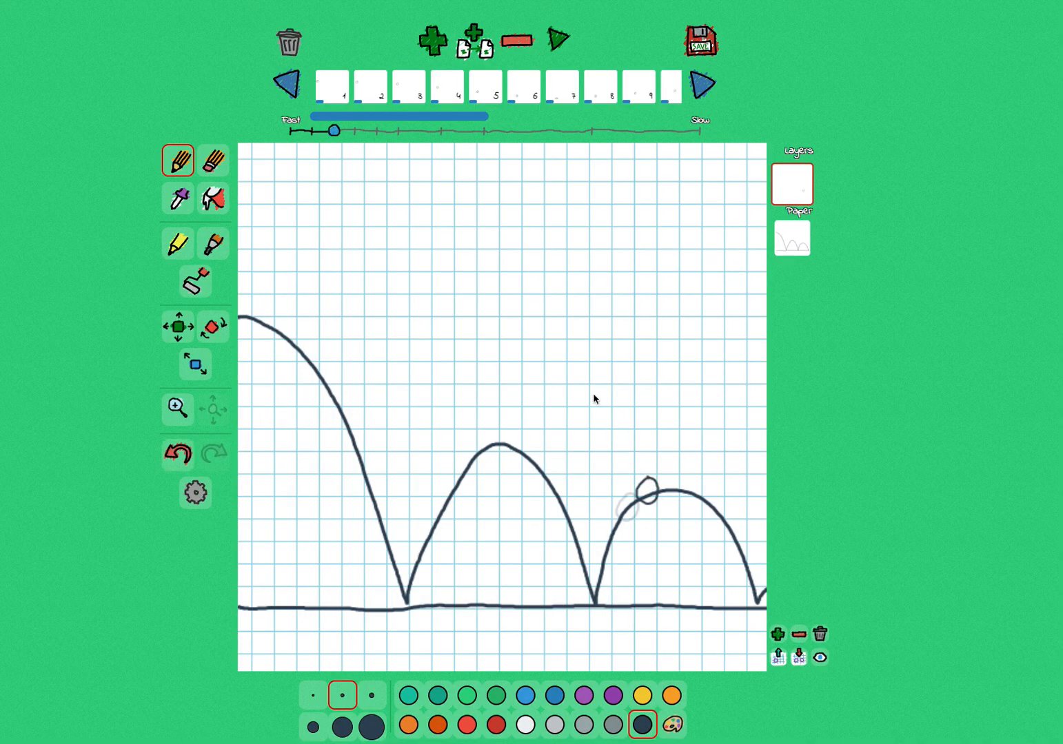
left_click(433, 43)
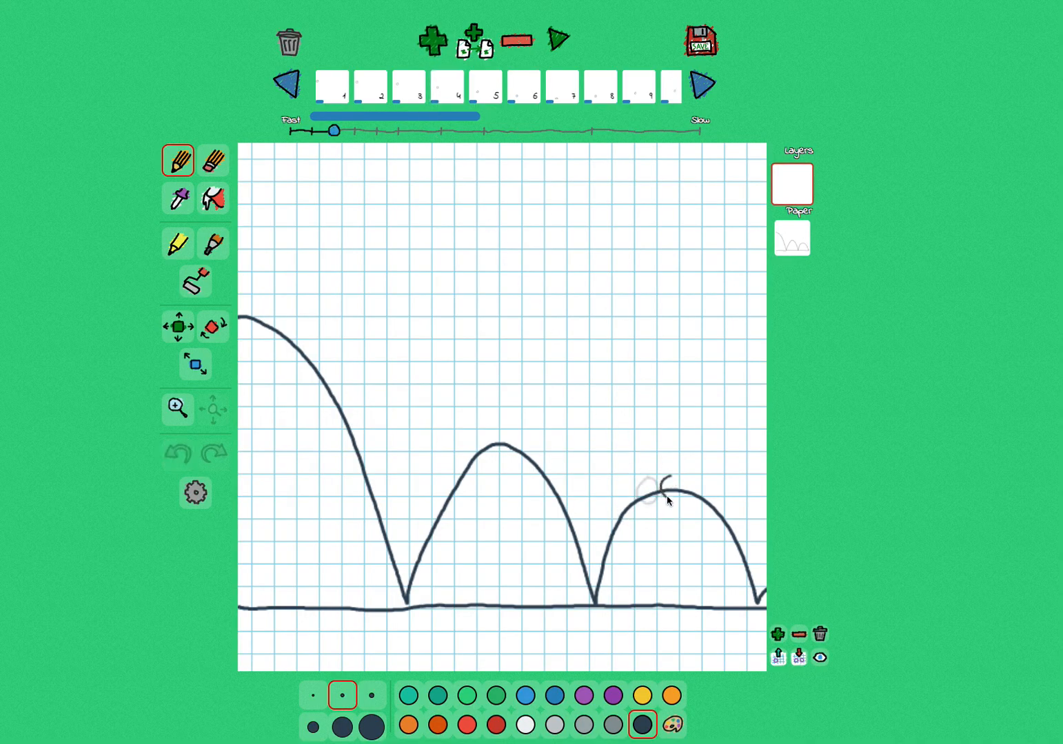
mouse_move(672, 478)
left_mouse_down()
mouse_move(694, 505)
mouse_move(697, 481)
left_mouse_up()
left_click(433, 43)
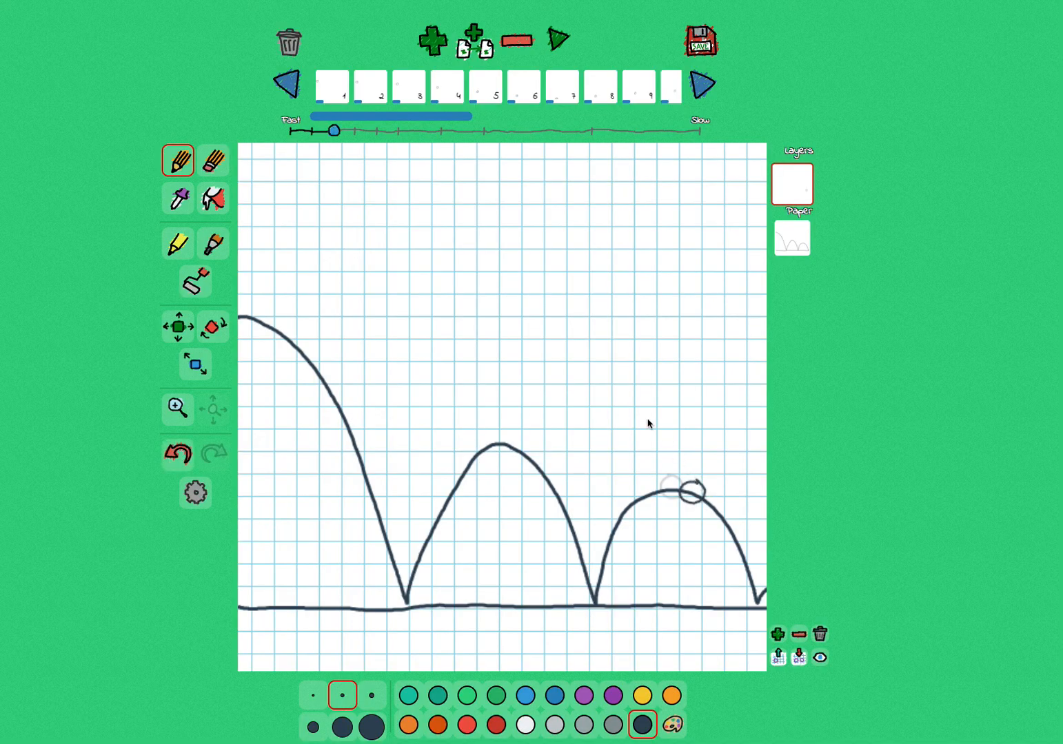
Add frames 23 to 26 and draw the ball dropping down the third arc to its landing at the canvas edge
left_click(432, 45)
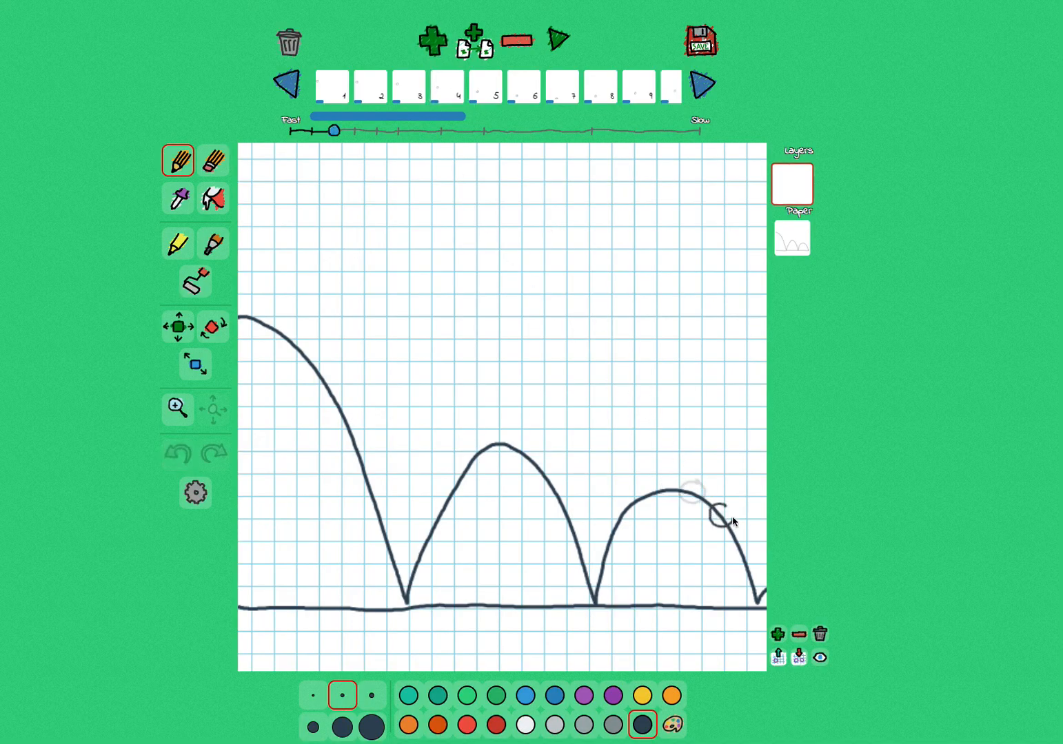
left_click_drag(732, 524, 729, 508)
left_click(432, 43)
left_click_drag(743, 542, 751, 583)
left_click(433, 43)
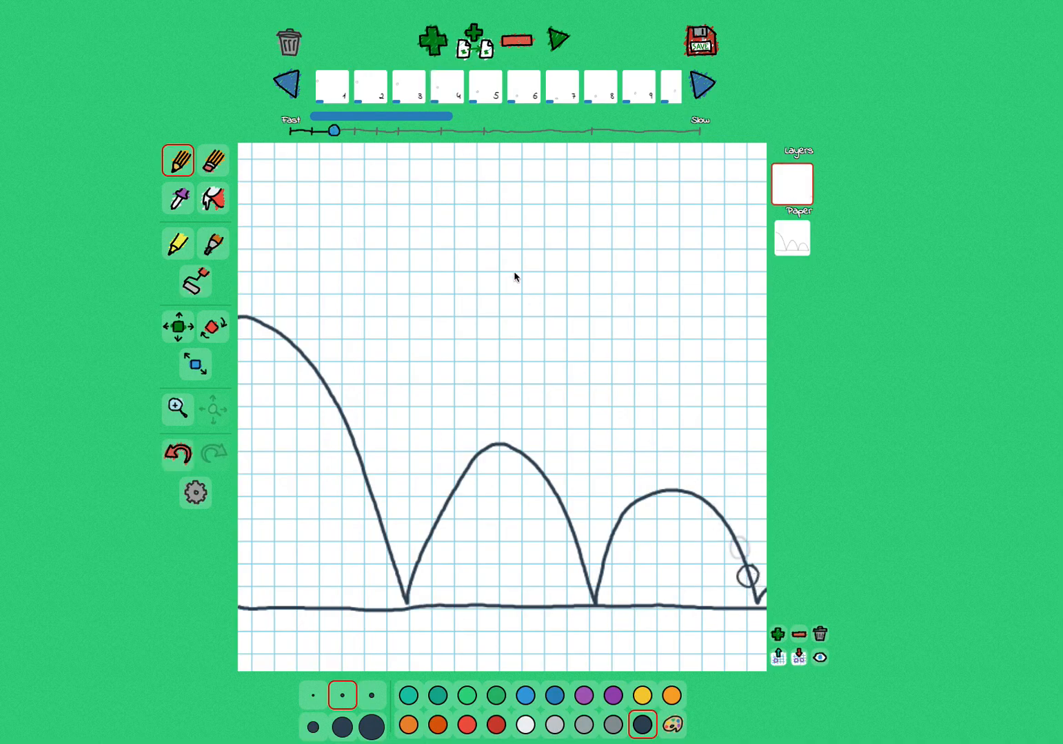
left_click(432, 43)
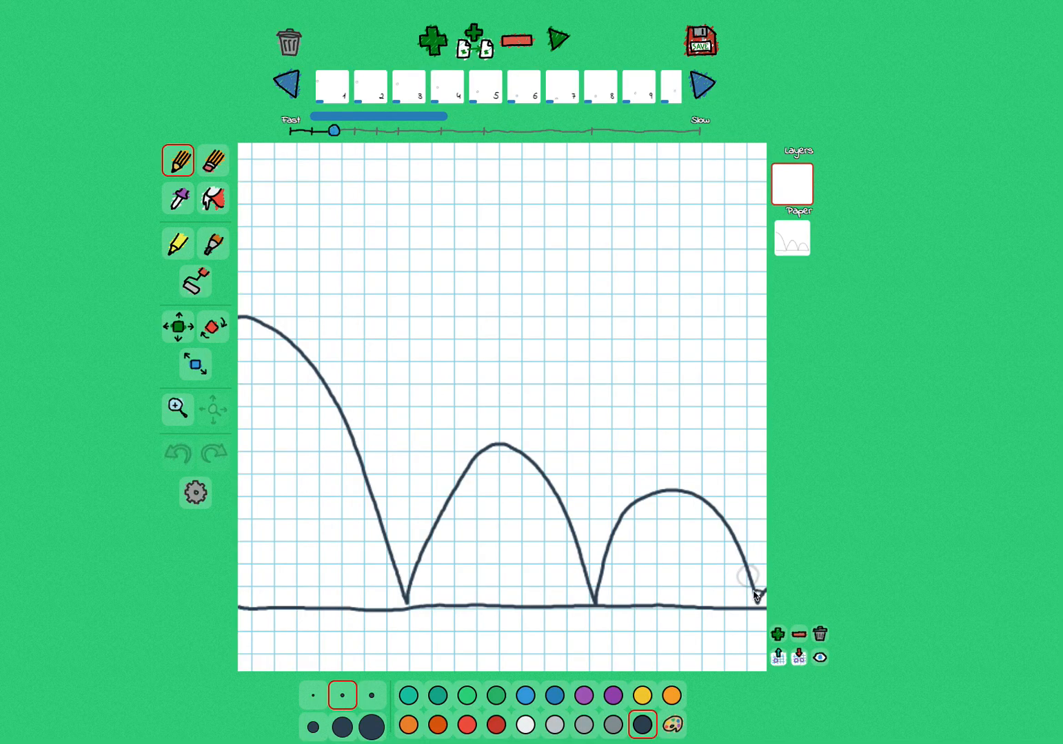
left_click_drag(767, 608, 765, 602)
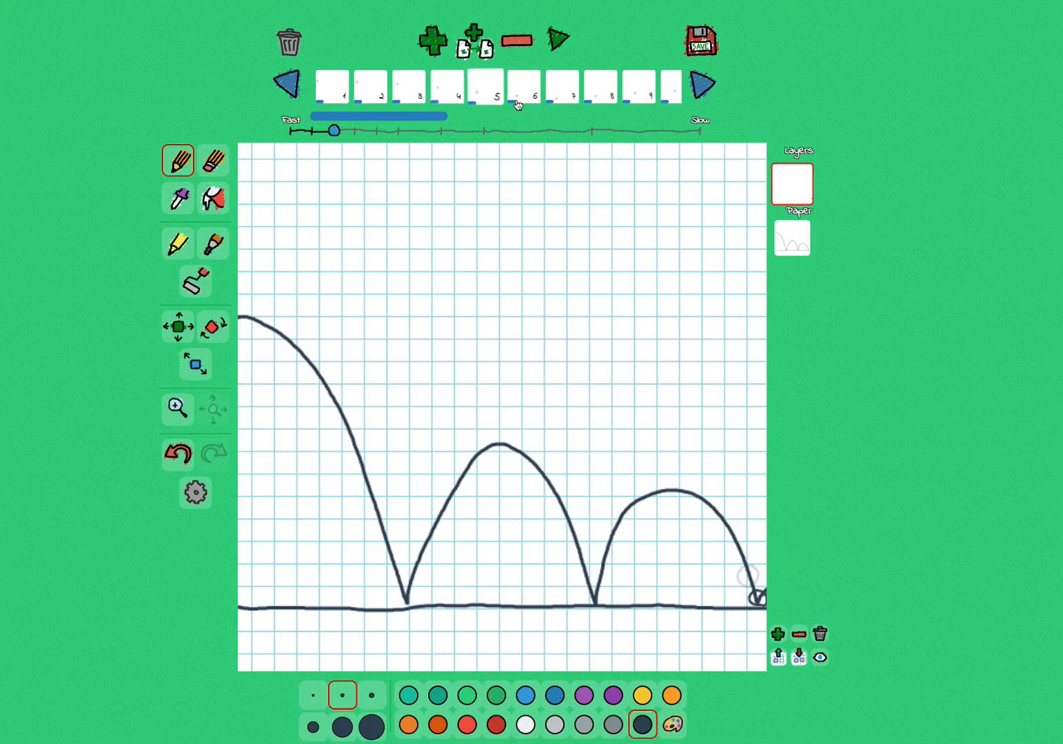
Step backward through the frames to check the ball's positions along the path
key("Left")
key("Left")
key("Left")
key("Left")
key("Left")
key("Left")
key("Left")
key("Left")
key("Left")
key("Left")
key("Left")
key("Left")
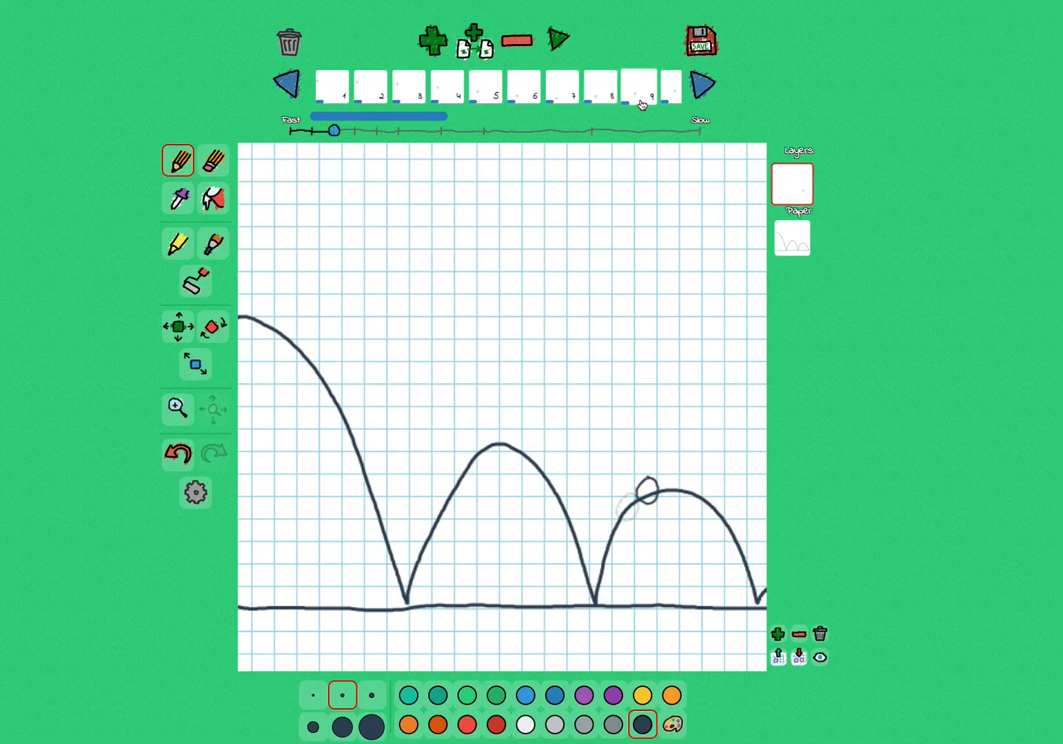
key("Left")
key("Left")
key("Left")
key("Left")
key("Left")
key("Left")
key("Left")
key("Left")
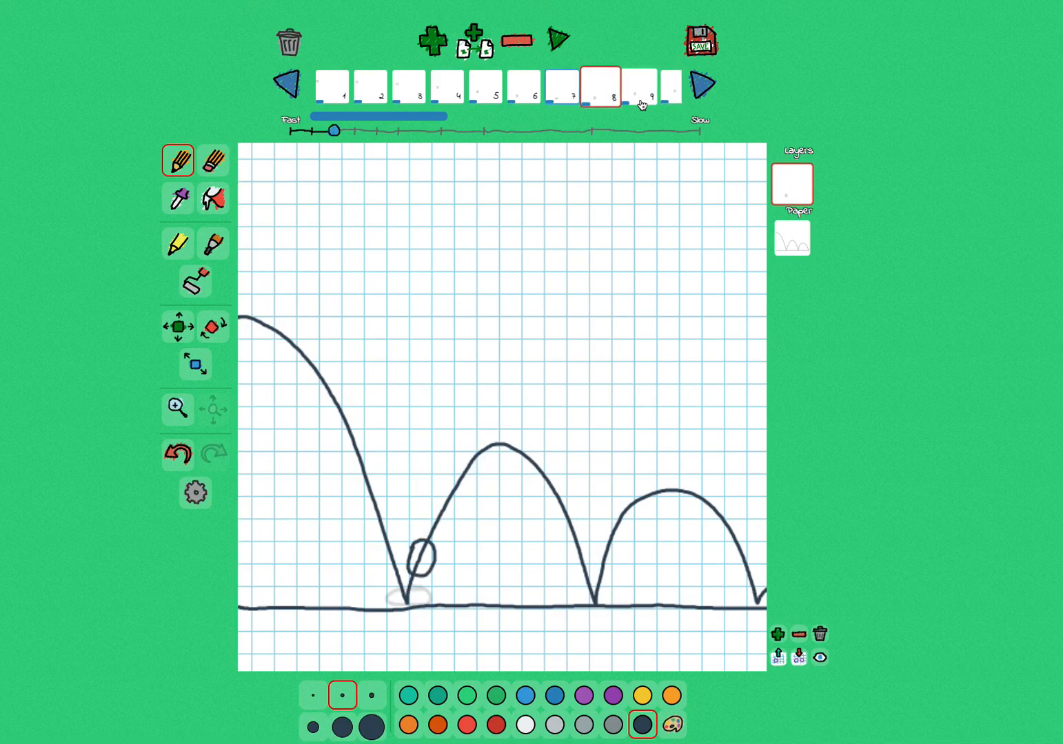
key("Left")
key("Left")
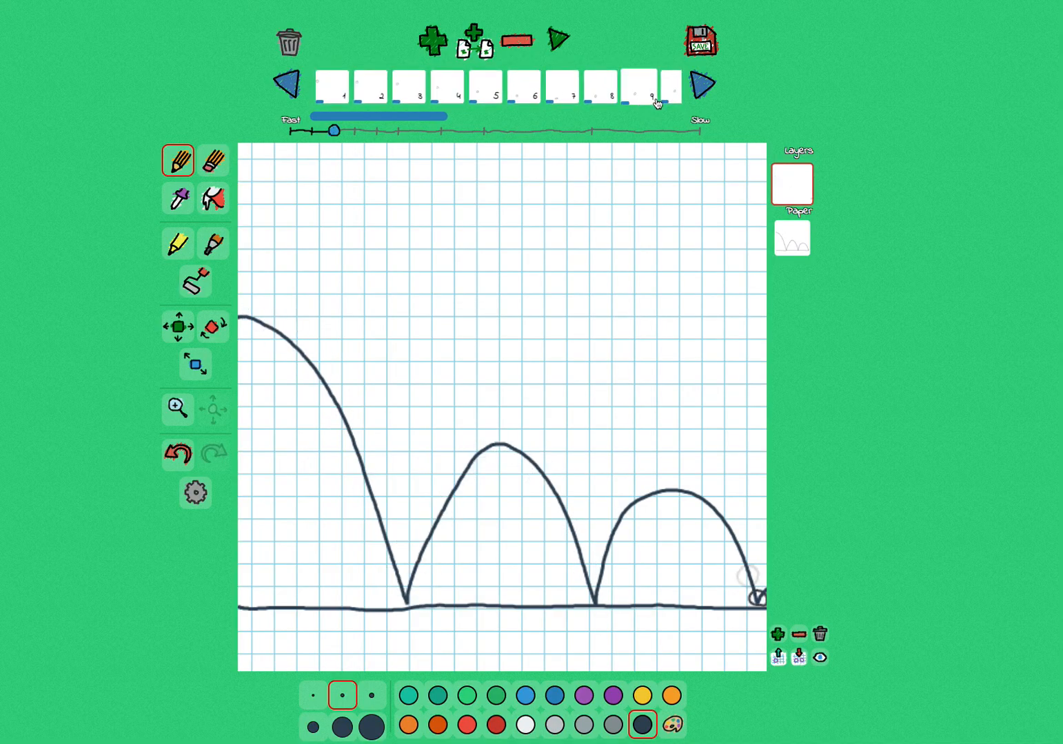
Play the animation, hiding the Paper layer's guide path to preview the ball alone and showing it again
left_click(565, 45)
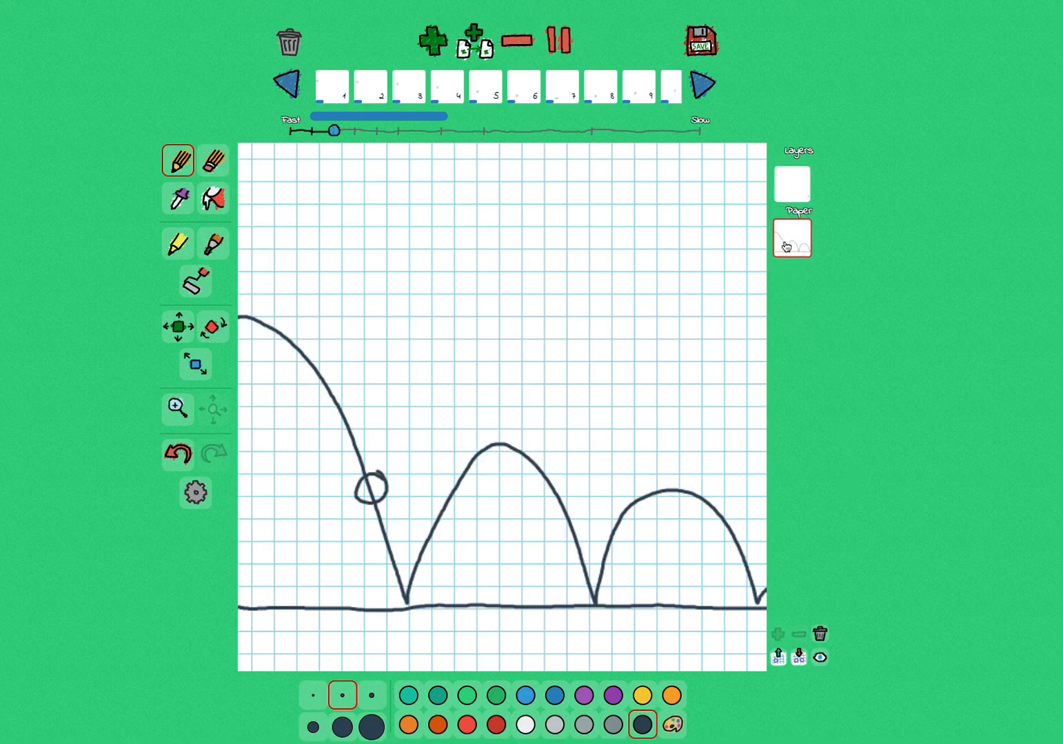
left_click(819, 658)
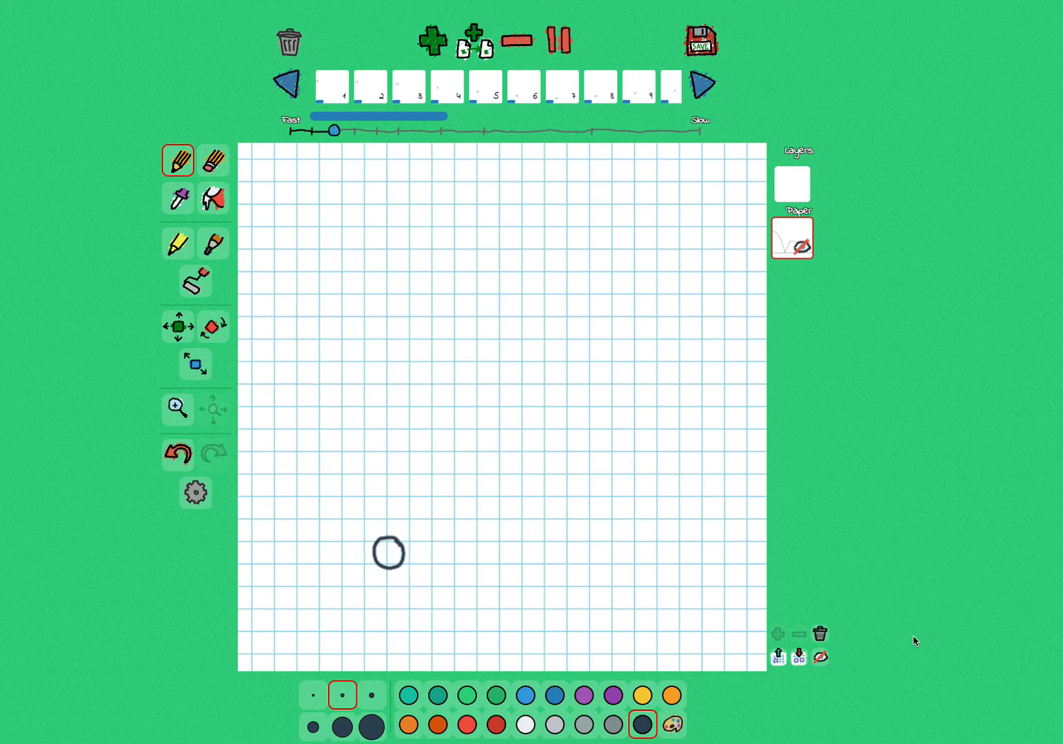
left_click(821, 658)
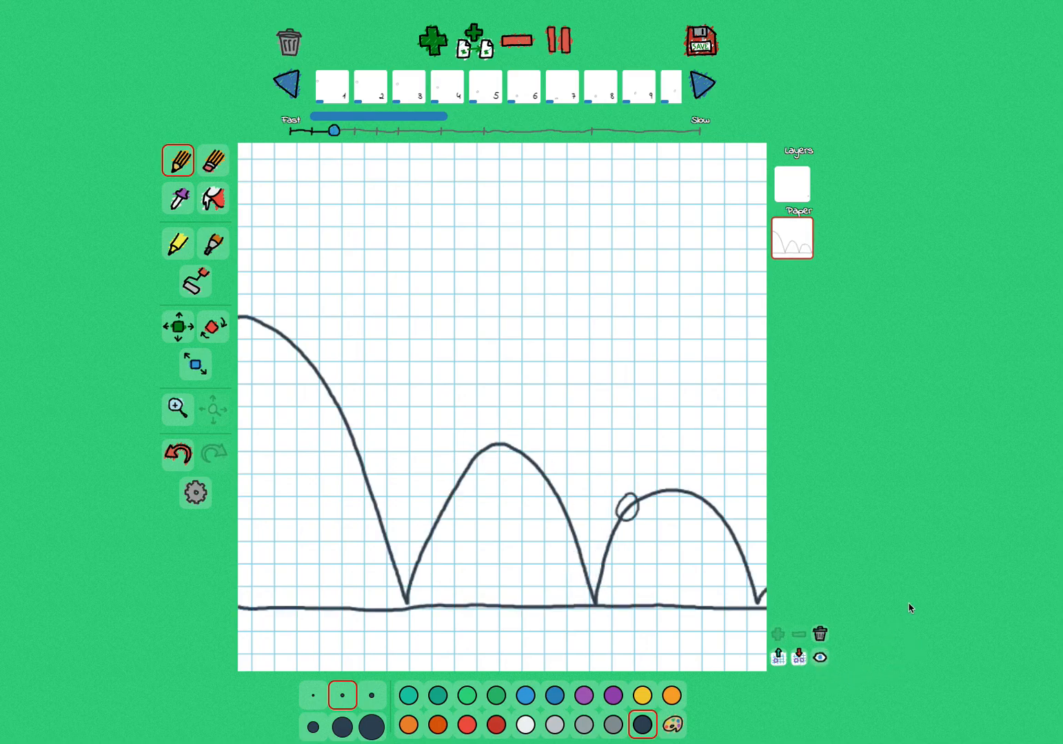